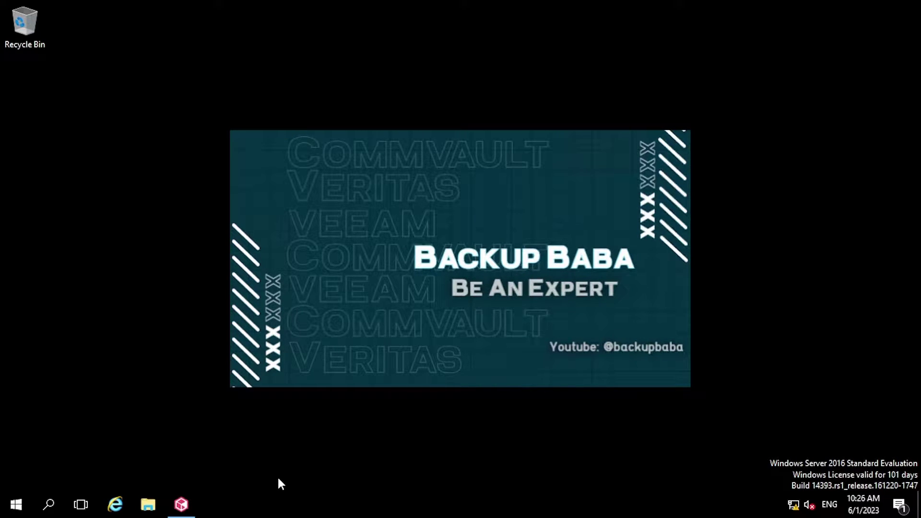
Restore the CommCell Console and list the client computers agni and fileserver.
left_click(181, 504)
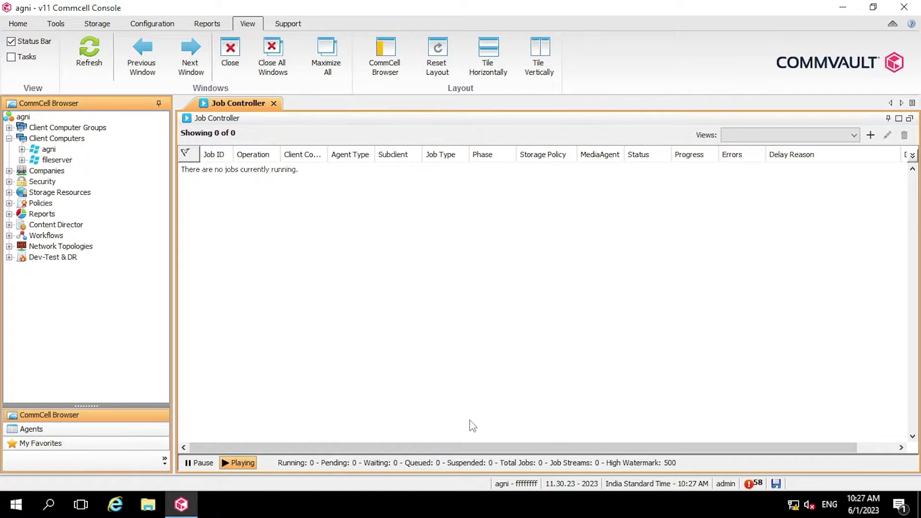
left_click(68, 142)
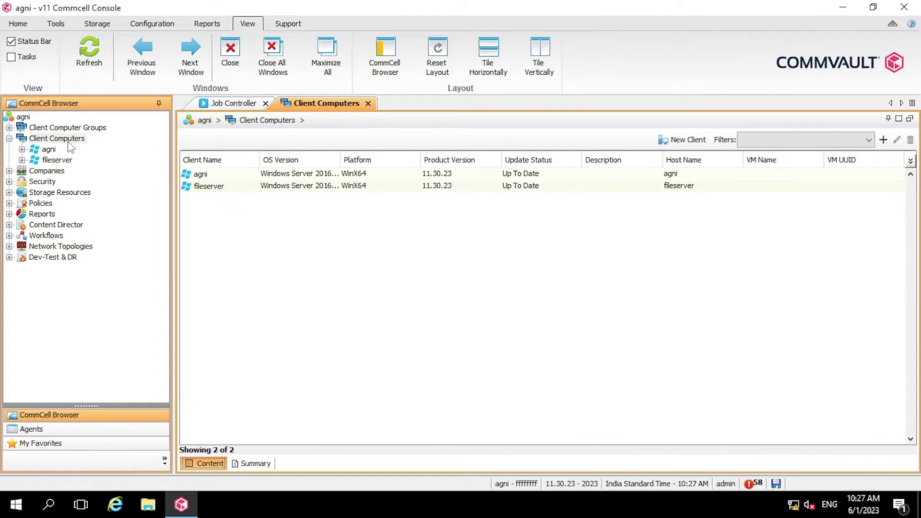
Refresh the CommCell Console view from the View ribbon.
left_click(86, 65)
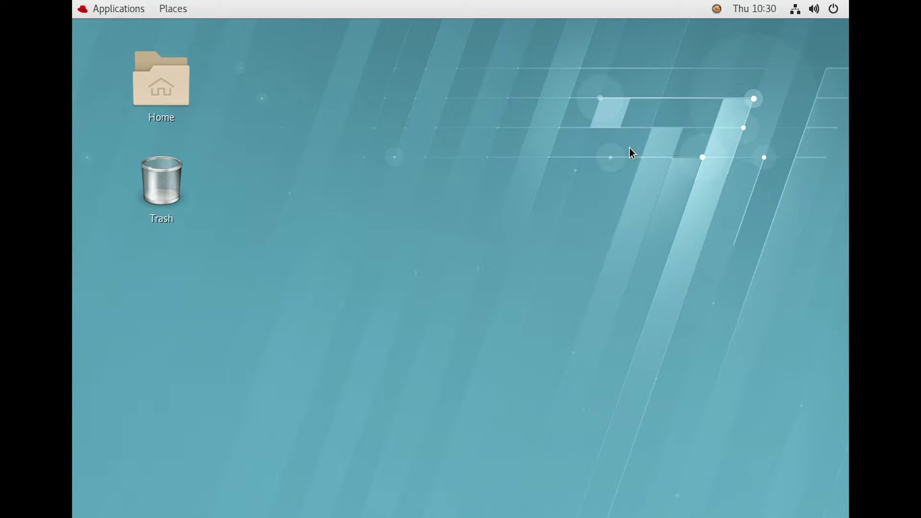
Open a terminal, change to /media/CV_V11SP30_Linux and list its contents.
right_click(511, 131)
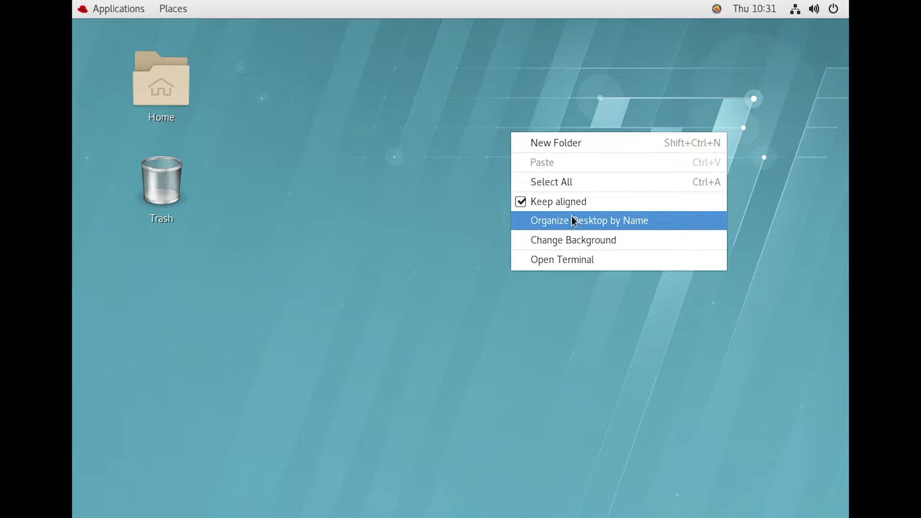
left_click(598, 258)
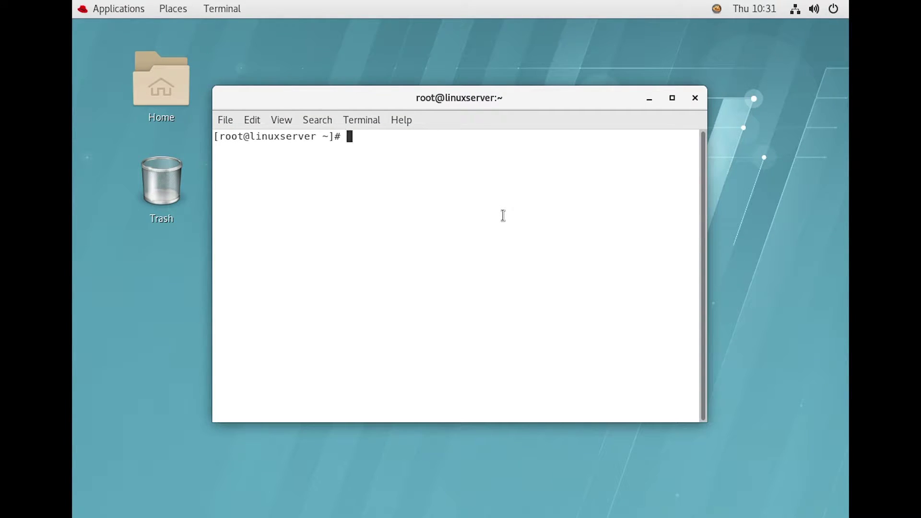
type("cd /me")
key("Tab")
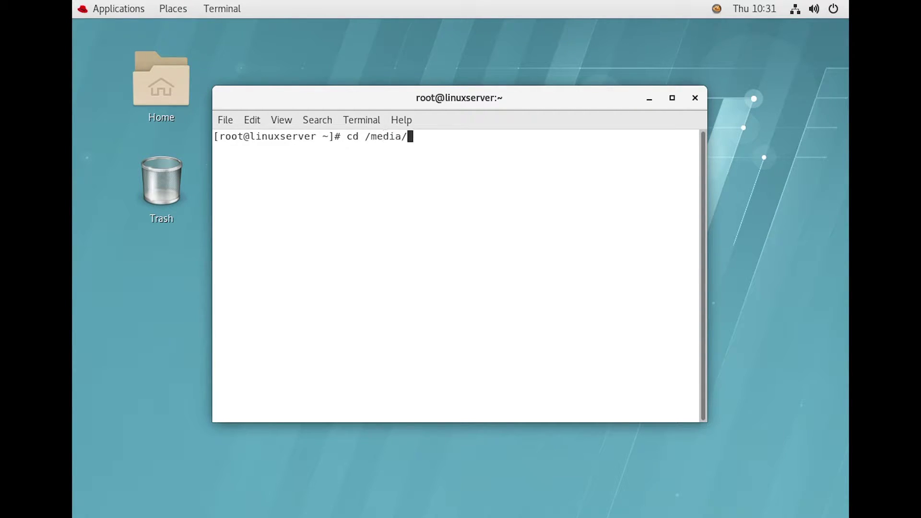
type("r")
key("BackSpace")
type("CV")
key("Tab")
key("Return")
type("ls")
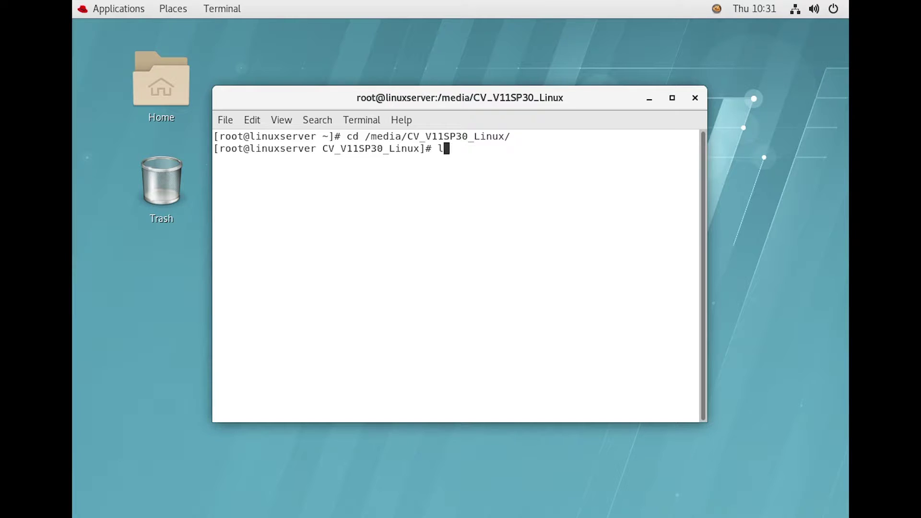
key("Return")
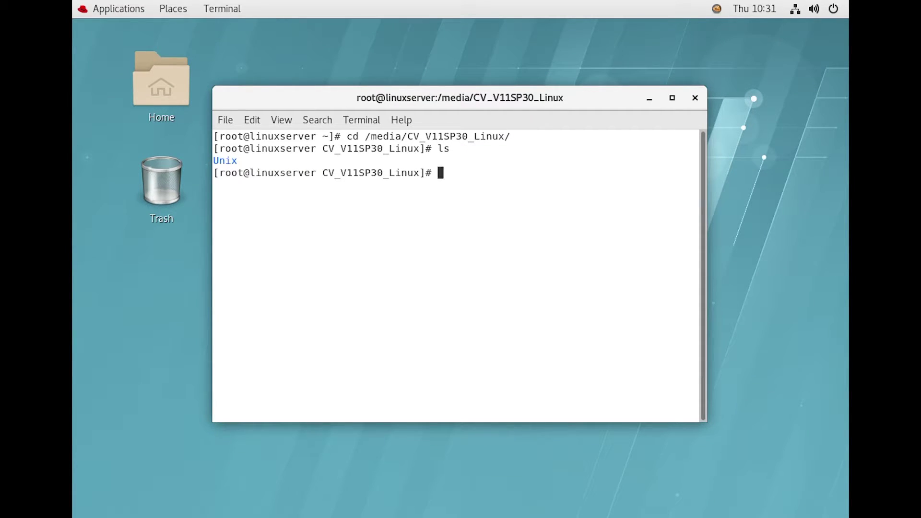
Change into the Unix folder of the media and list its files.
type("cd /")
key("BackSpace")
type("U")
key("Tab")
key("Return")
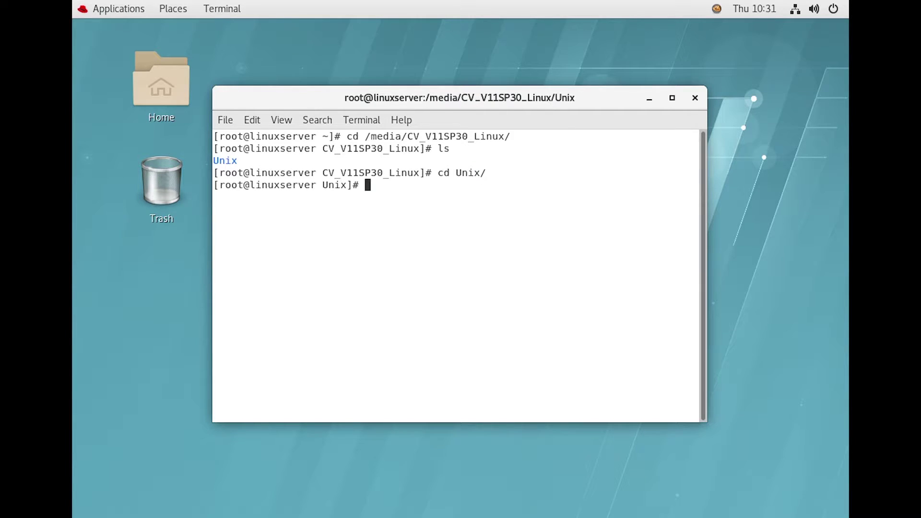
type("ls")
key("Return")
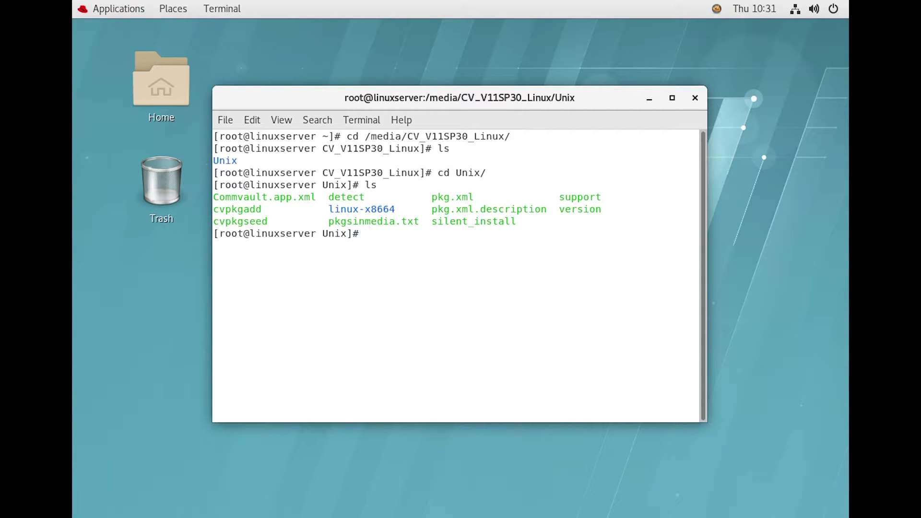
Run ./cvpkgadd to launch the Commvault Installer.
type("./cvpkgadd")
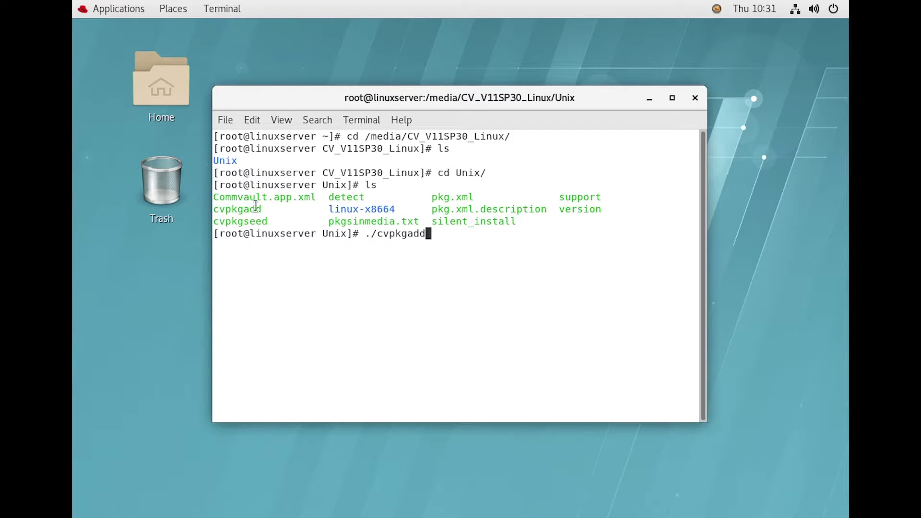
left_click_drag(274, 209, 220, 210)
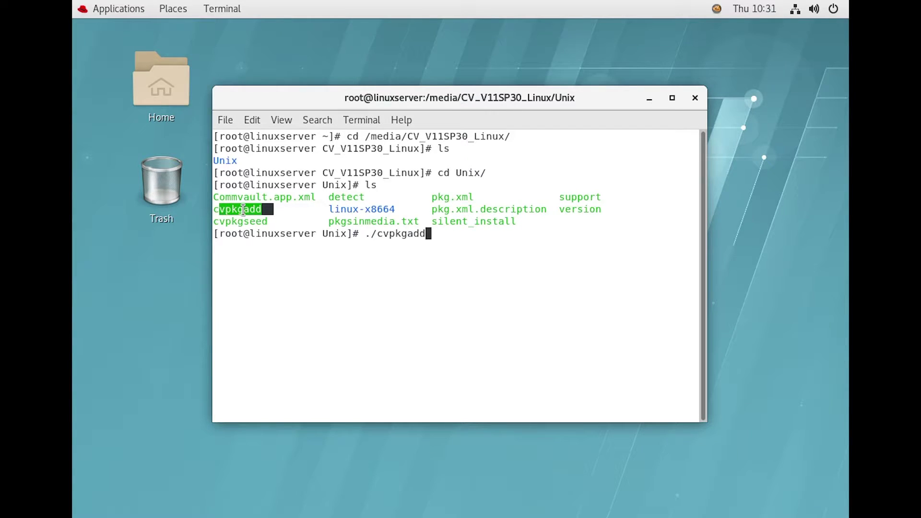
left_click(463, 241)
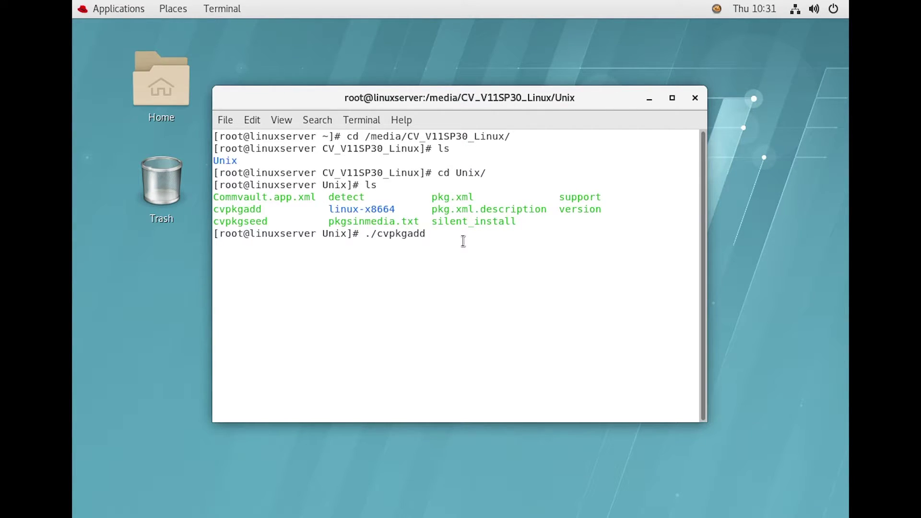
key("Return")
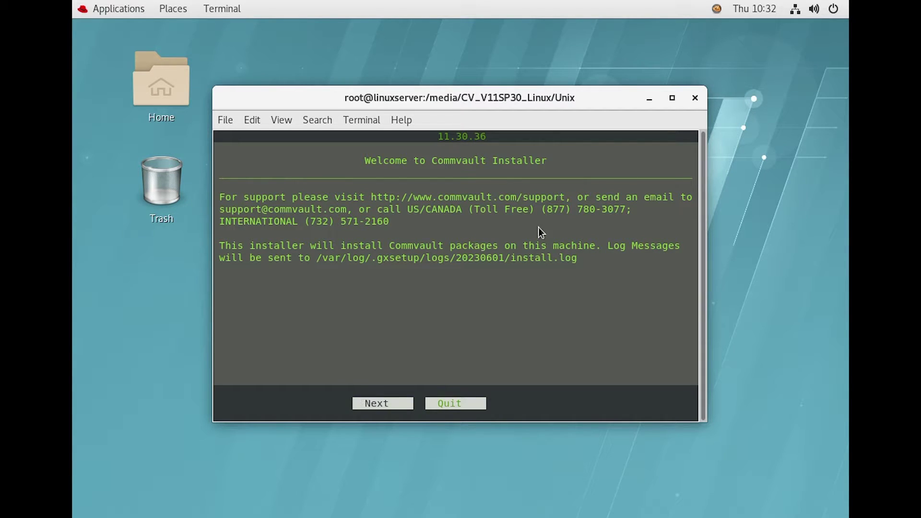
Pass the welcome screen, choose 'Install packages on this machine' and 'Join an existing CommCell'.
left_click(398, 405)
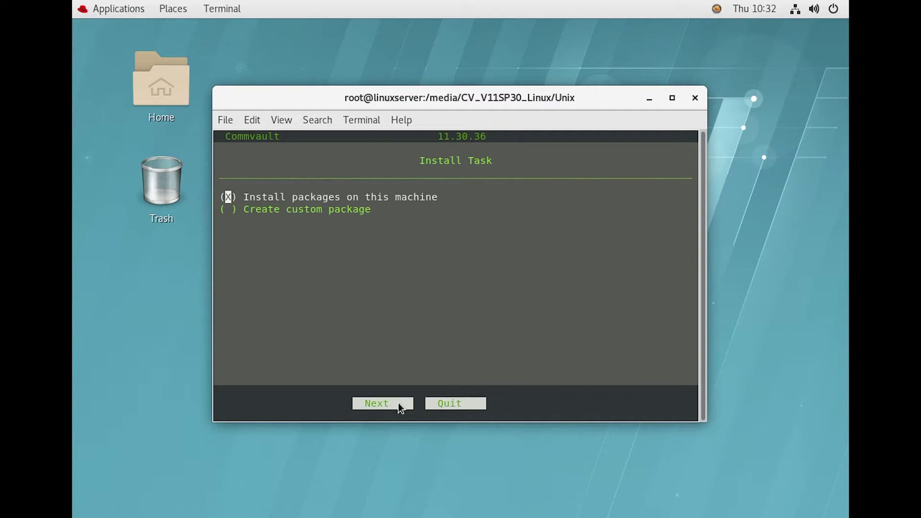
left_click(398, 403)
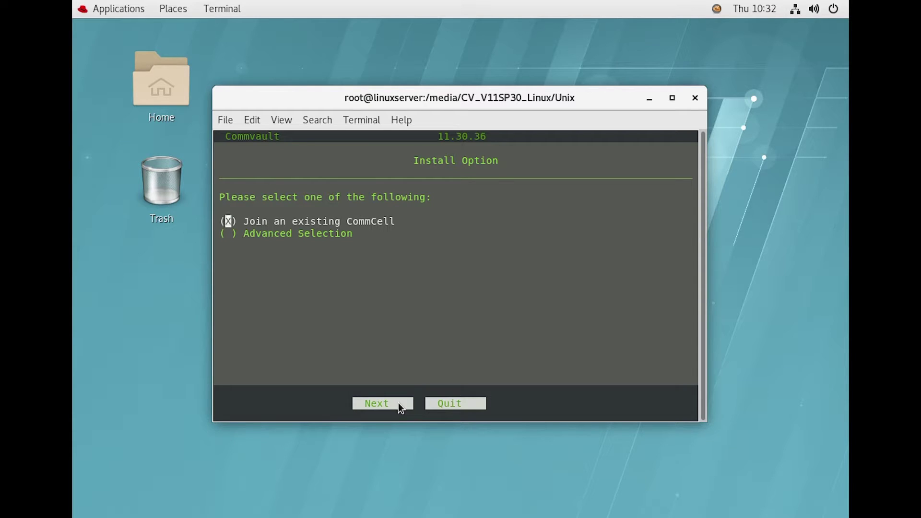
key("Down")
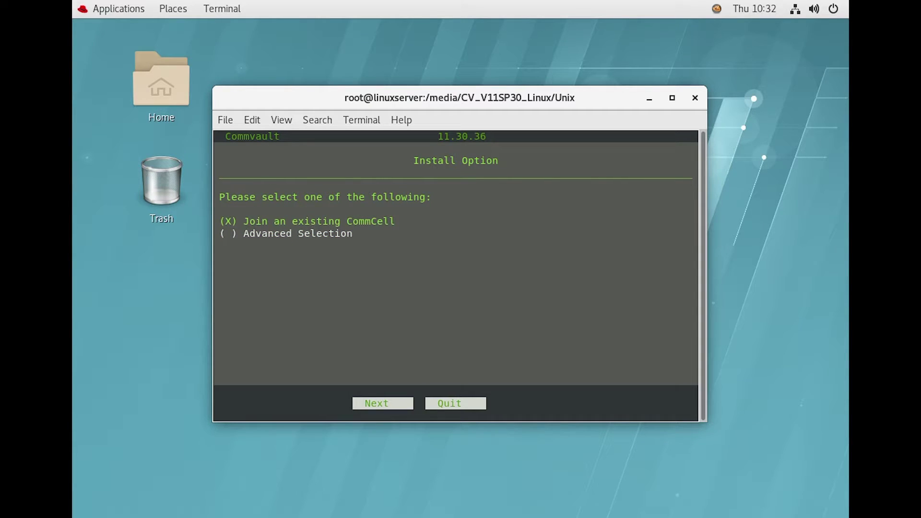
key("space")
key("Tab")
key("Return")
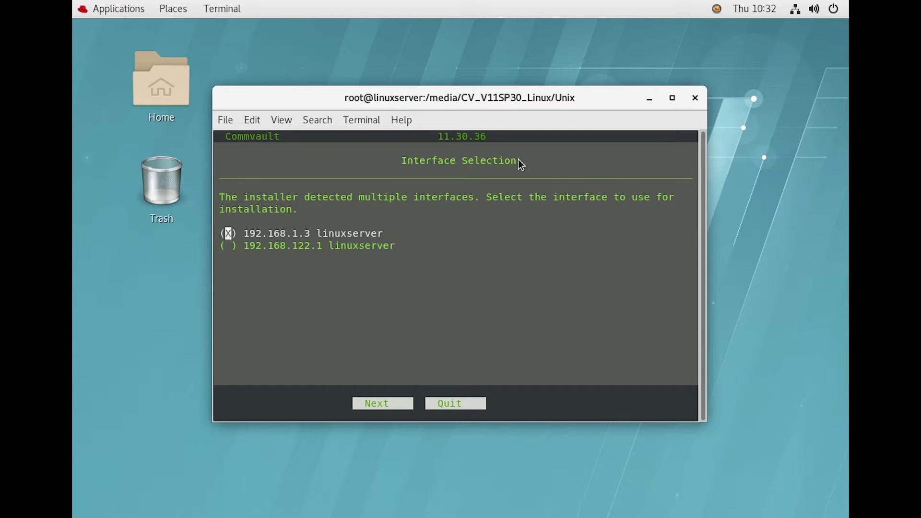
Keep interface 192.168.1.3 and mark the File System and SQL Server packages.
key("Tab")
key("Return")
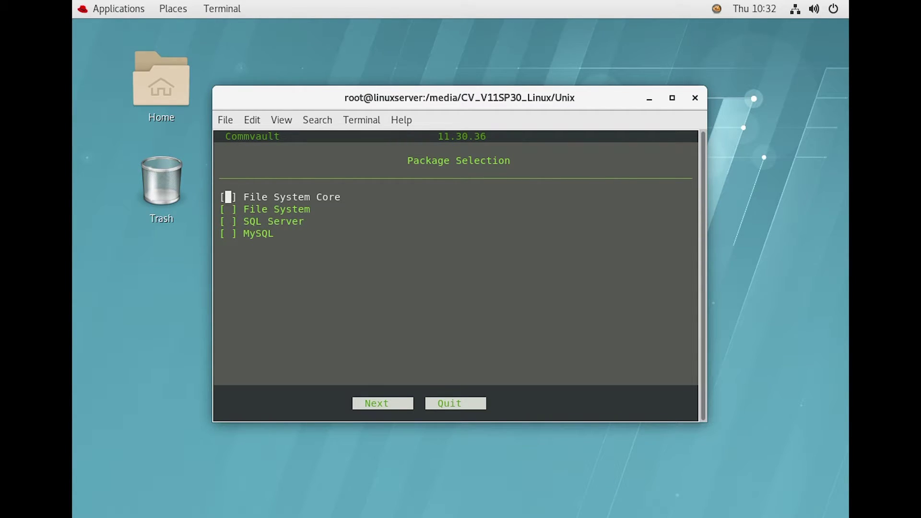
key("Down")
key("space")
key("Down")
key("space")
Confirm the package selection and leave restore-only installation at No.
key("Tab")
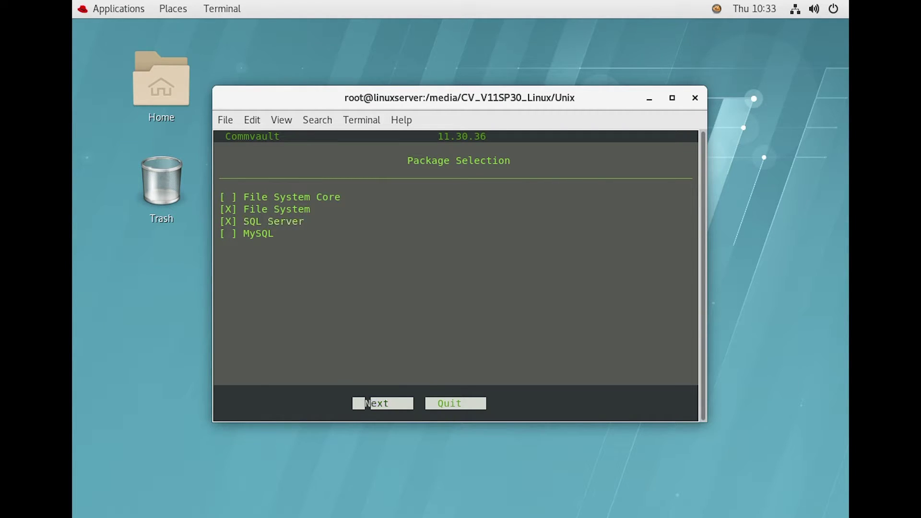
key("Return")
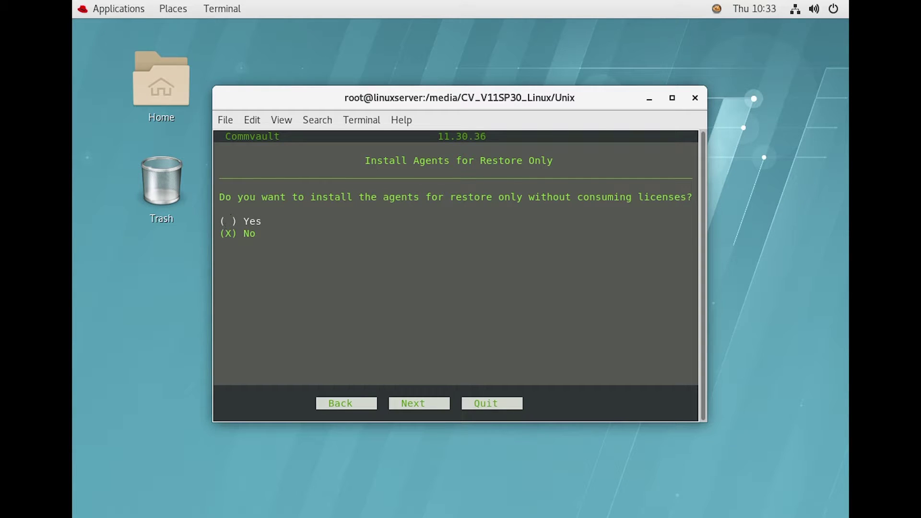
key("Tab")
key("Return")
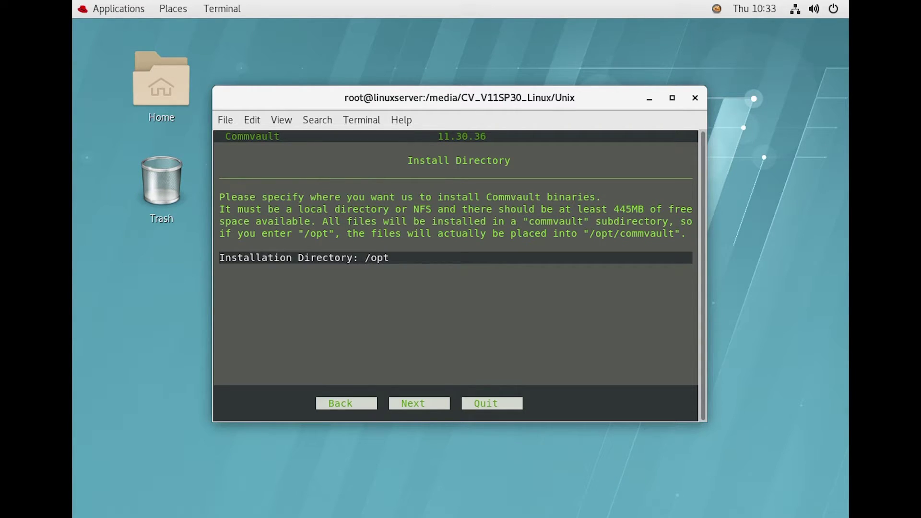
Accept /opt as install directory, /var/log as log directory, and no Unix group.
left_click(405, 403)
left_click(406, 403)
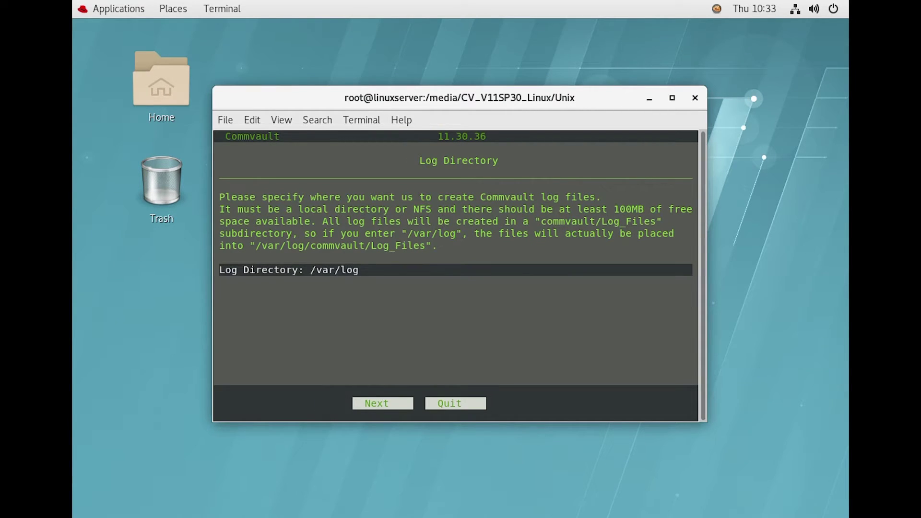
left_click(370, 403)
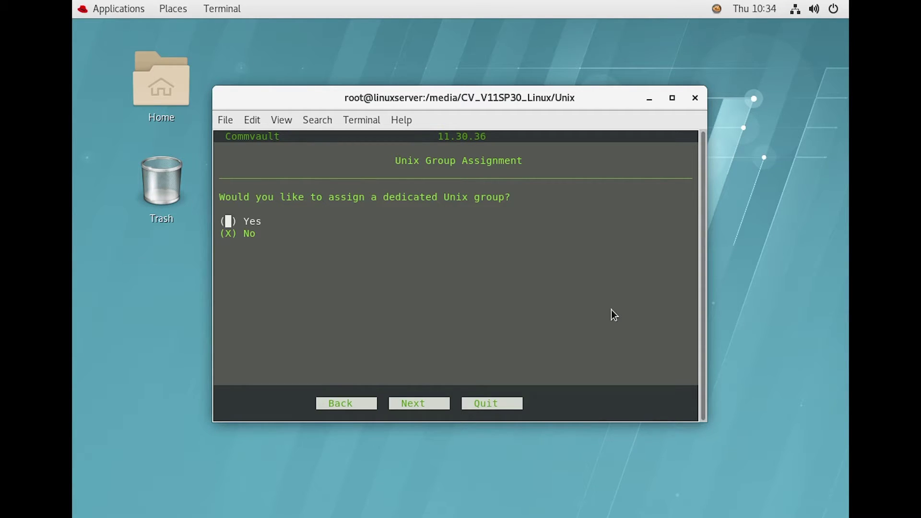
key("Tab")
key("Return")
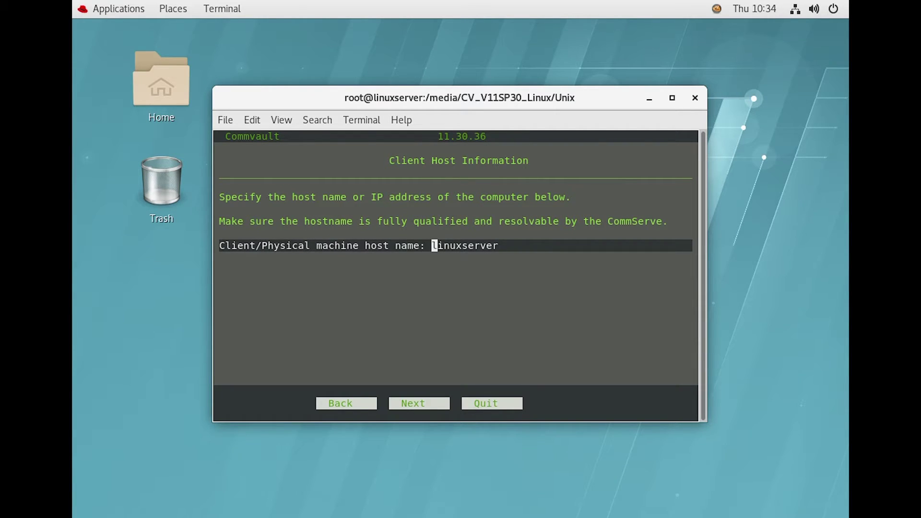
Accept linuxserver as host and client name, then start installing from the summary.
left_click(406, 403)
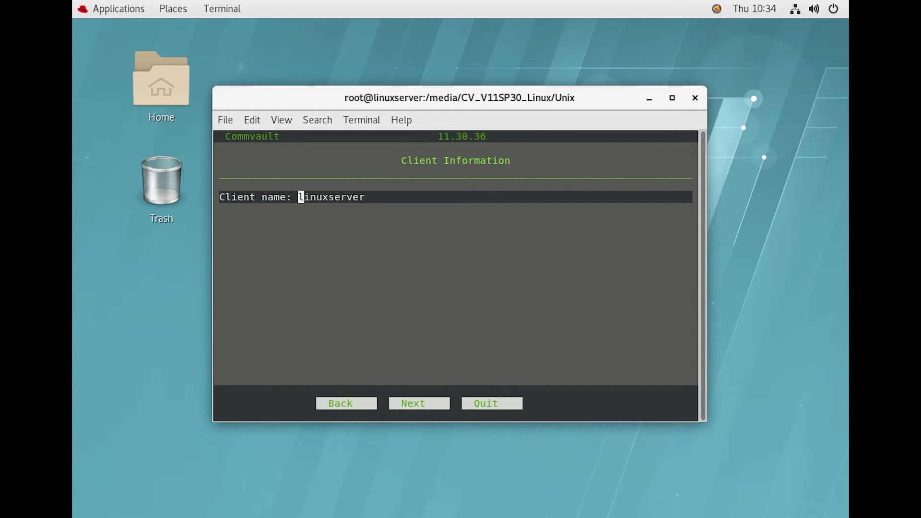
key("Tab")
key("Return")
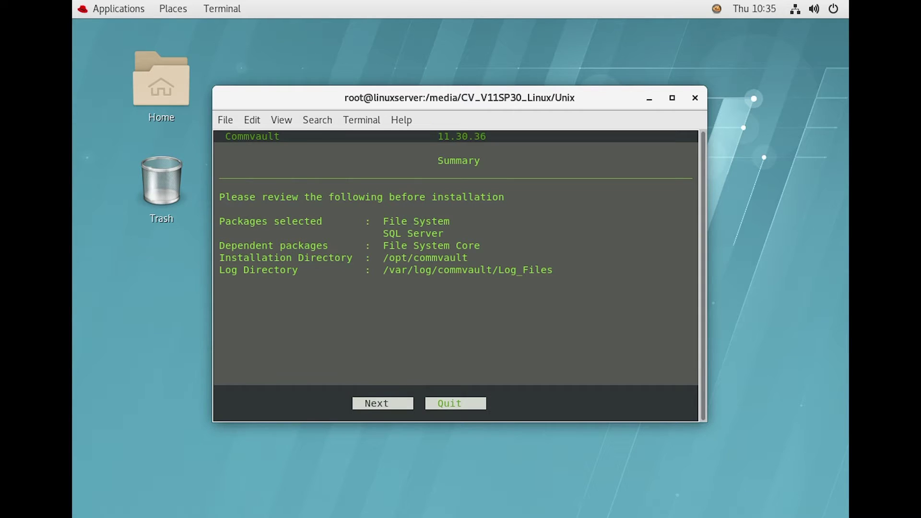
key("Return")
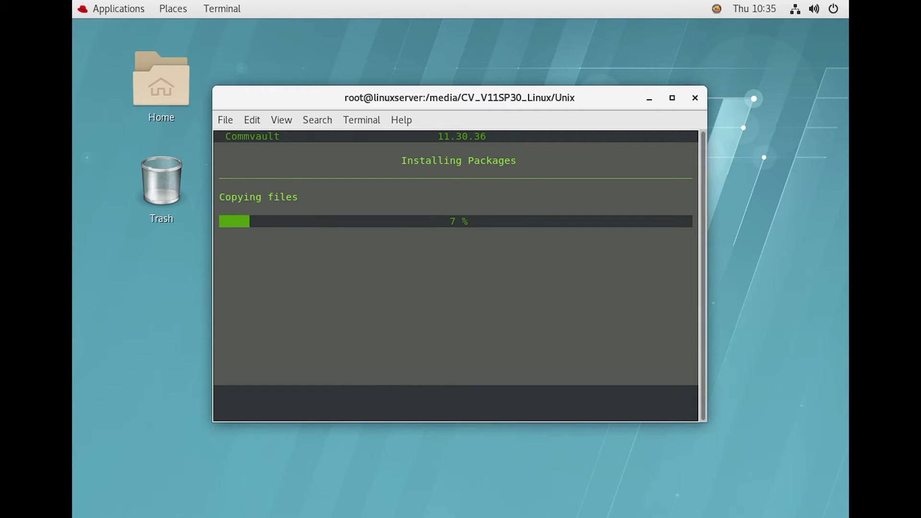
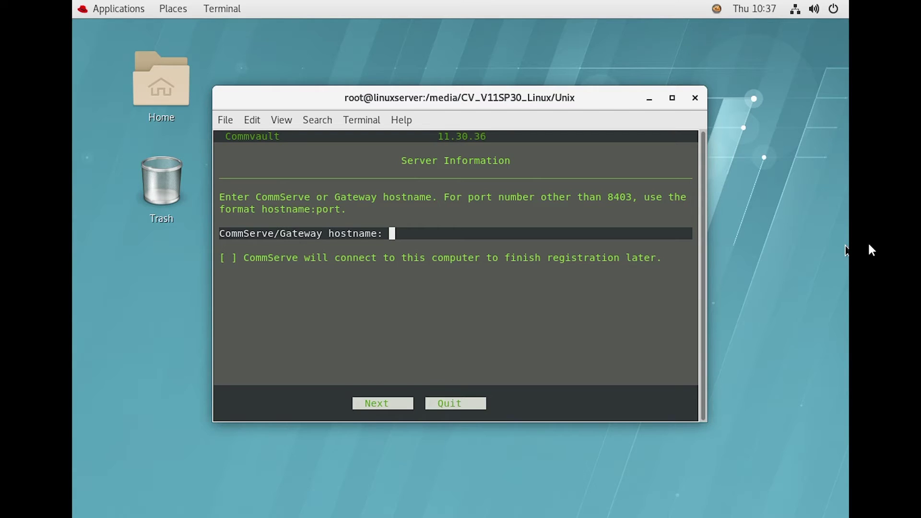
Enter 192.168.1.1 as the CommServe/Gateway hostname and continue.
type("192.168.1.1")
key("Tab")
key("Tab")
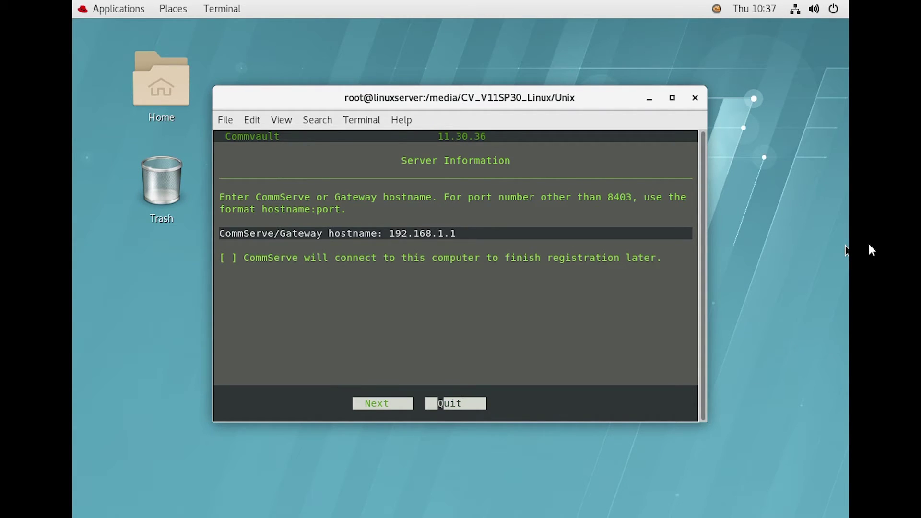
key("Return")
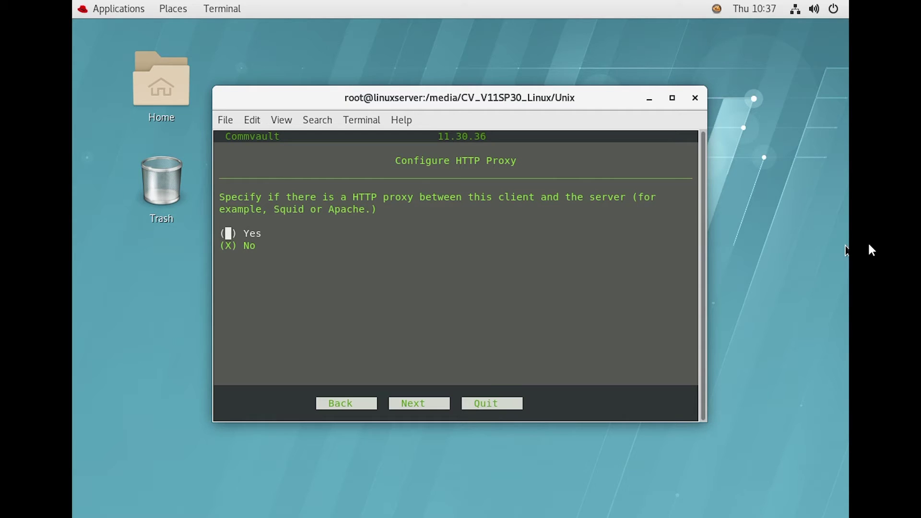
Continue with no HTTP proxy and pass the empty firewall configuration page.
key("Tab")
key("Return")
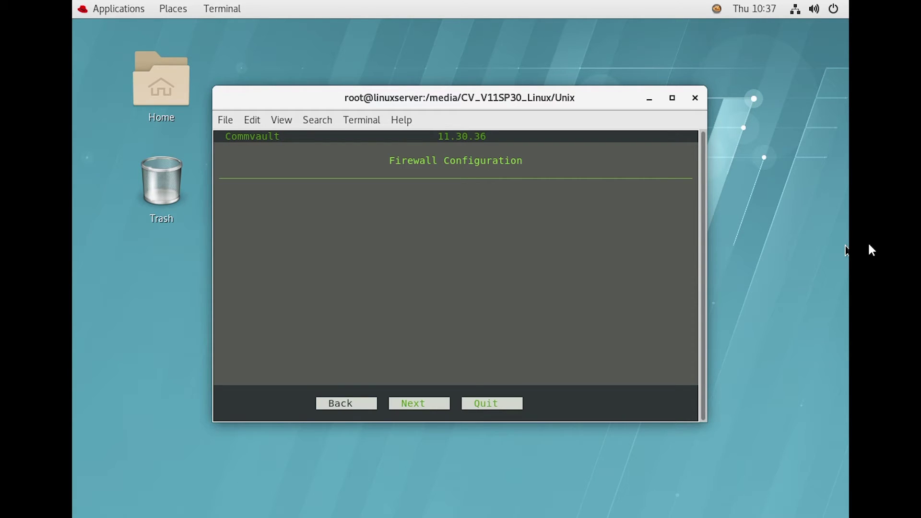
key("Return")
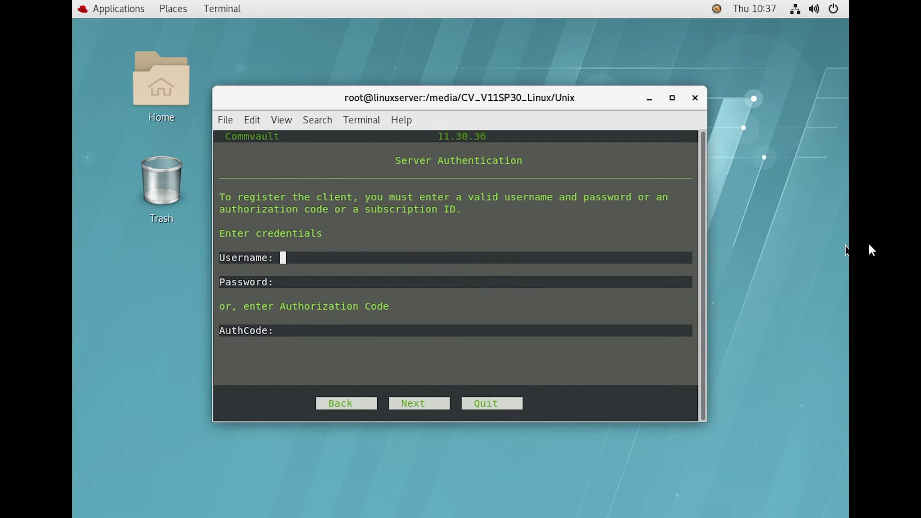
Authenticate to the CommServe as user admin with the account password, leaving the authorization code blank.
key("Tab")
key("shift+Tab")
type("admin")
key("Tab")
type("*********")
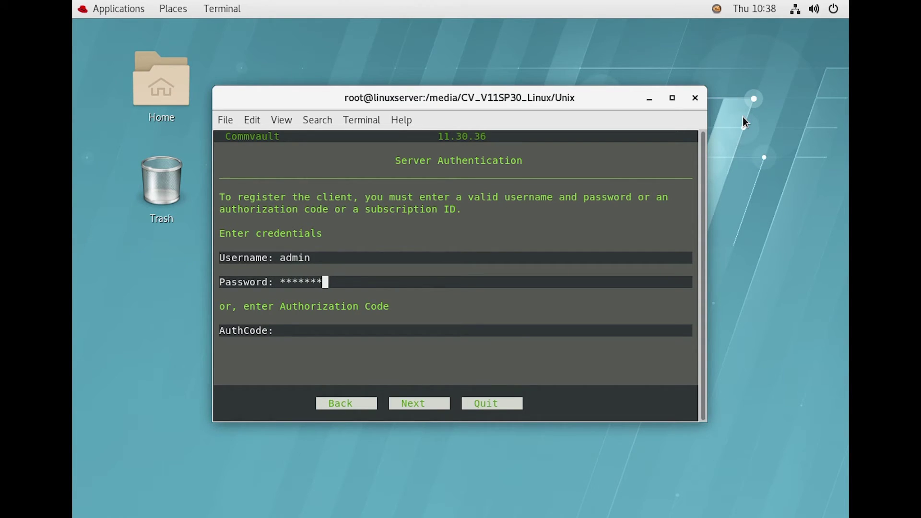
key("Tab")
key("Tab")
key("Tab")
key("Return")
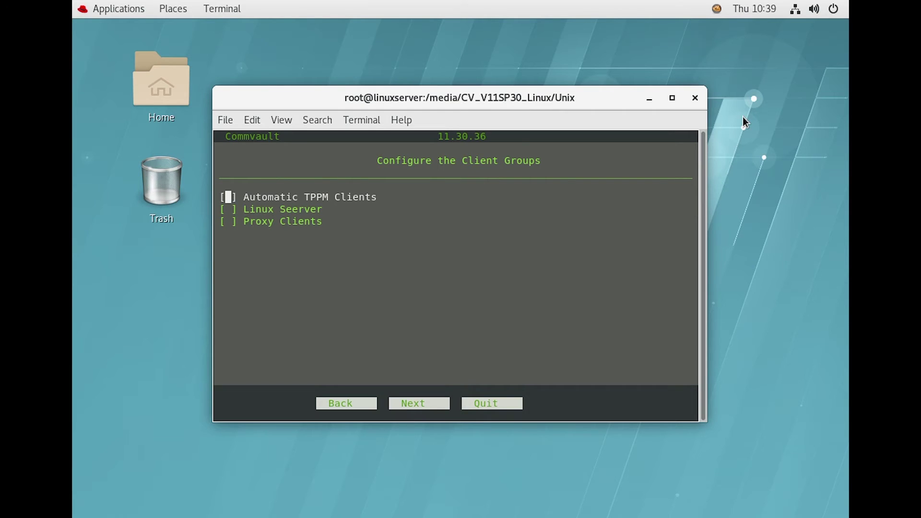
Leave all client groups unchecked and keep 'Do not configure' storage policy, letting installation finish.
key("Tab")
key("Return")
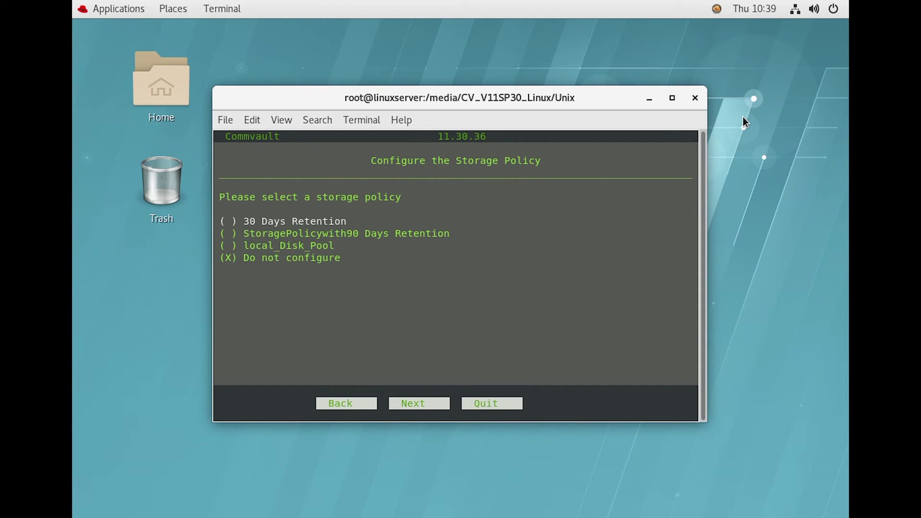
key("Tab")
key("Return")
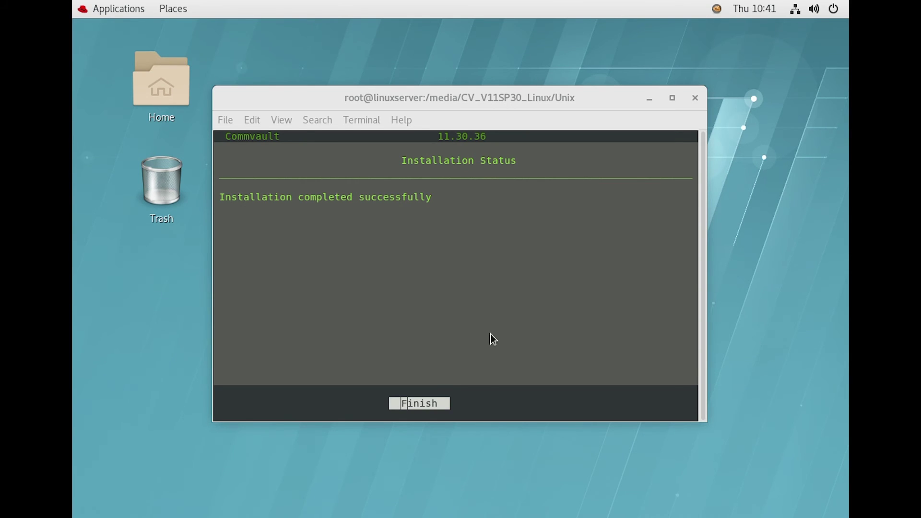
Close the completed installer with Finish.
left_click(426, 404)
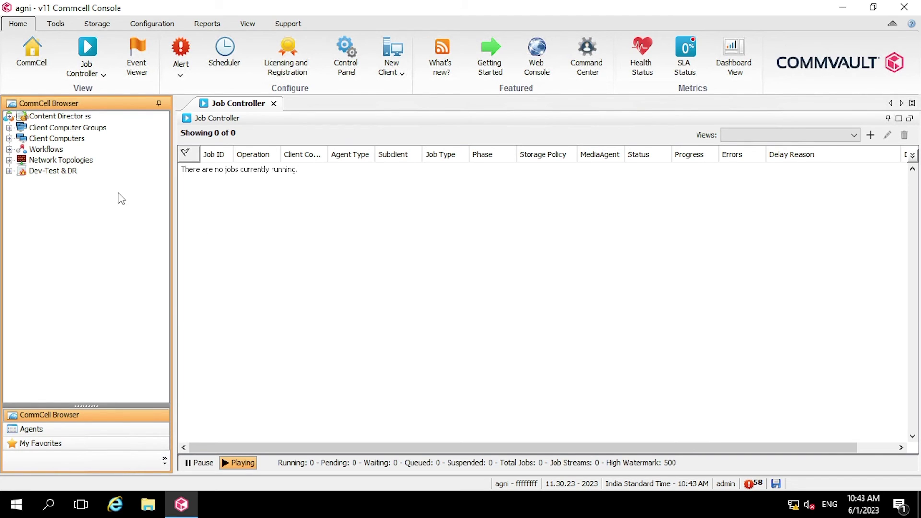
Select linuxserver under Client Computers to show its File System and SQL Server agents.
left_click(70, 142)
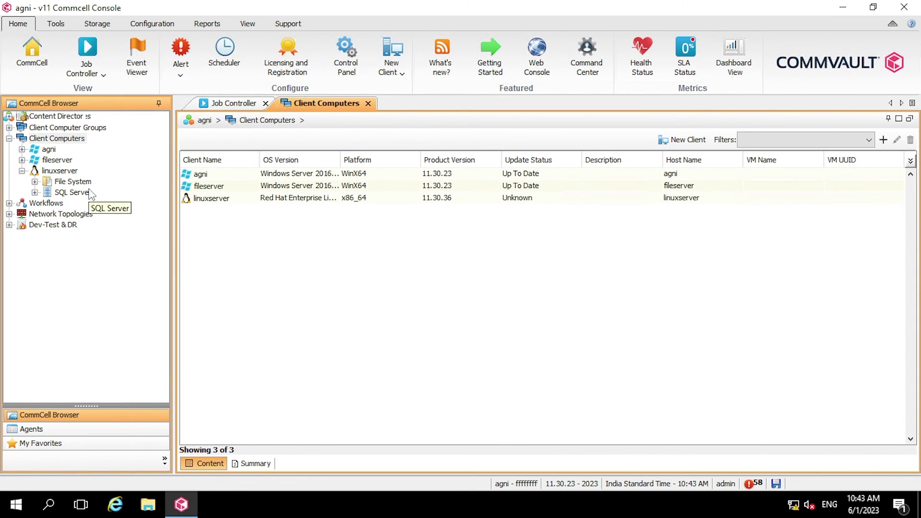
left_click(66, 174)
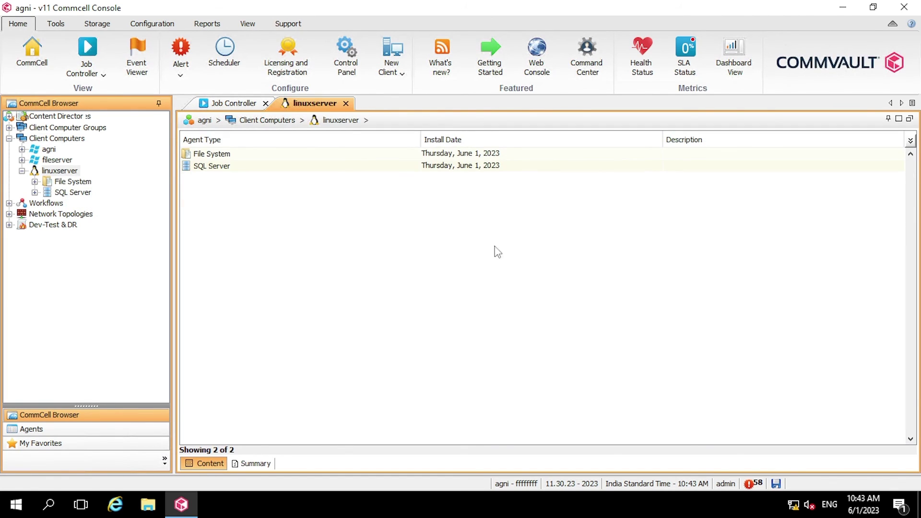